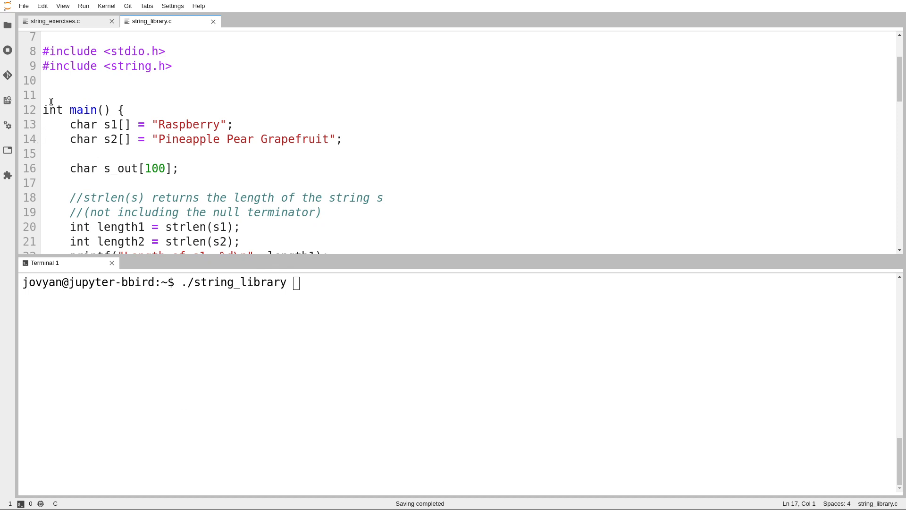
- Switch to the string_exercises.c tab to review its string_length function
click(57, 20)
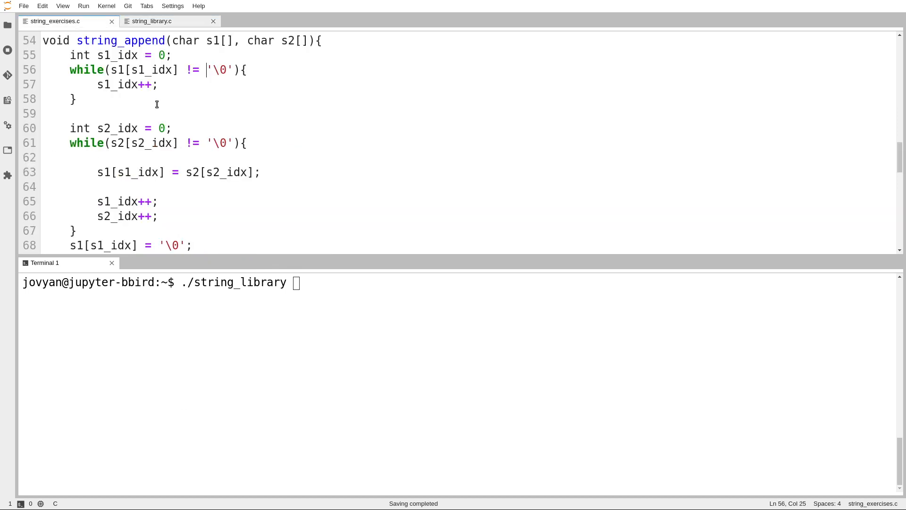
scroll(156, 104, up, 3)
scroll(157, 104, up, 3)
scroll(157, 104, up, 3)
scroll(156, 104, up, 3)
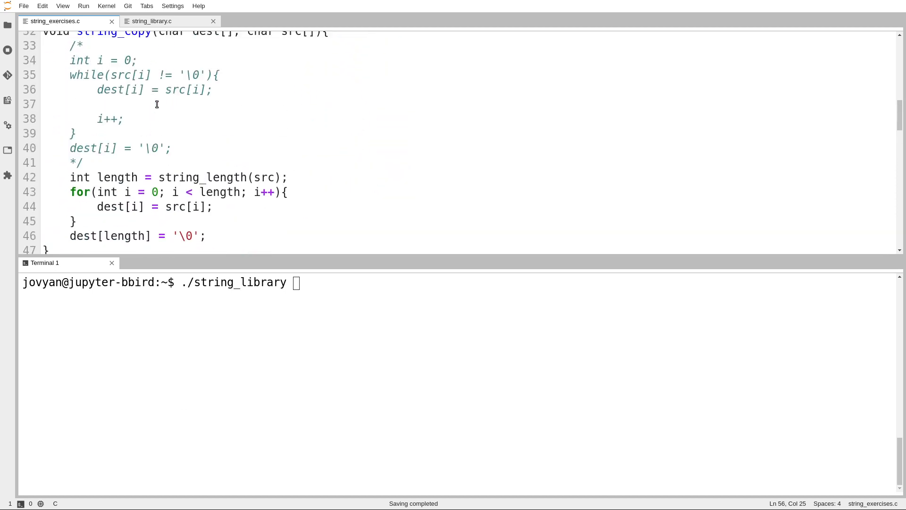
scroll(157, 104, up, 3)
scroll(157, 104, up, 1)
scroll(157, 104, up, 3)
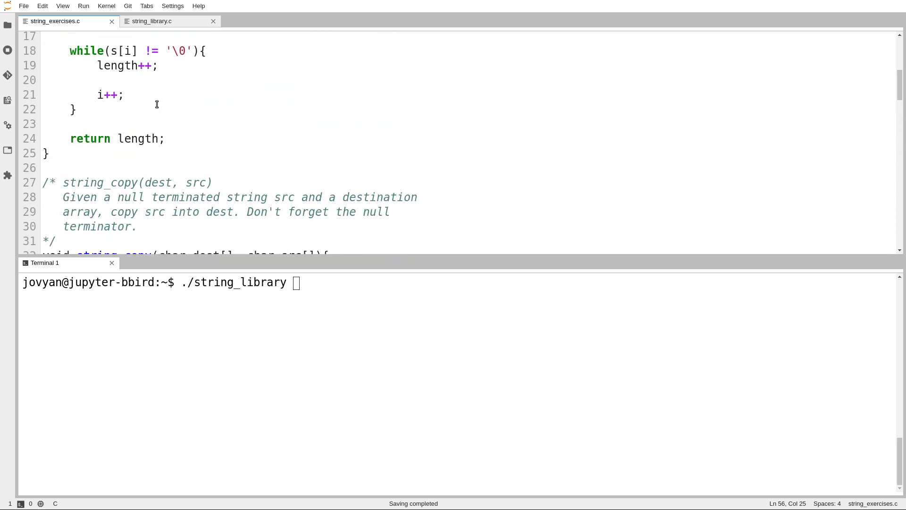
scroll(156, 104, up, 3)
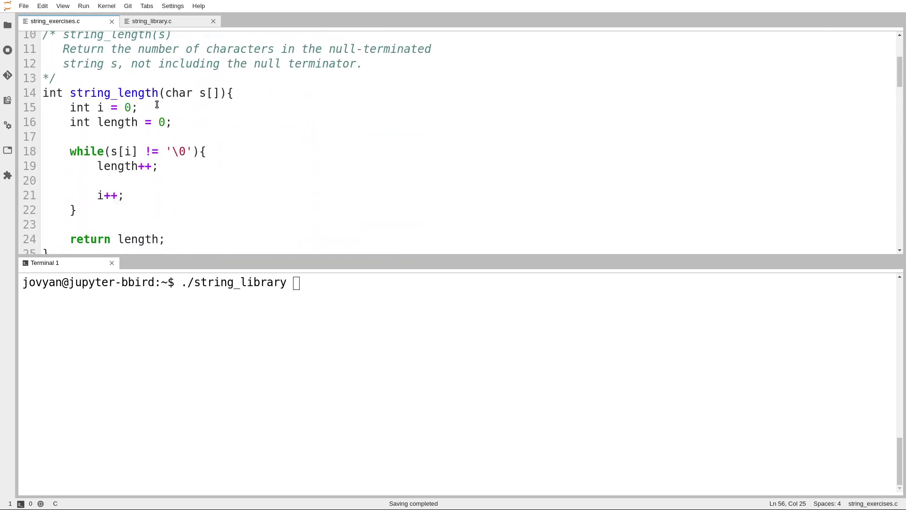
- Return to string_library.c and highlight its stdio.h and string.h include lines
click(162, 21)
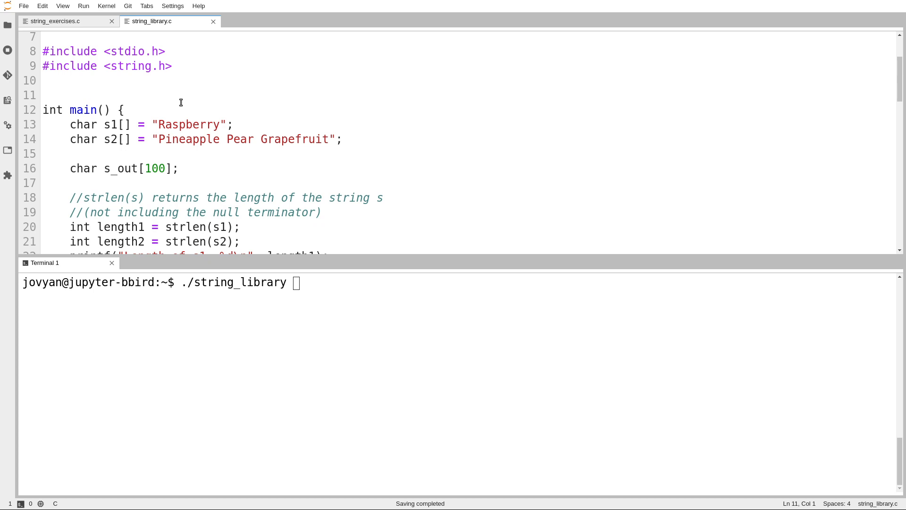
drag(174, 66, 195, 58)
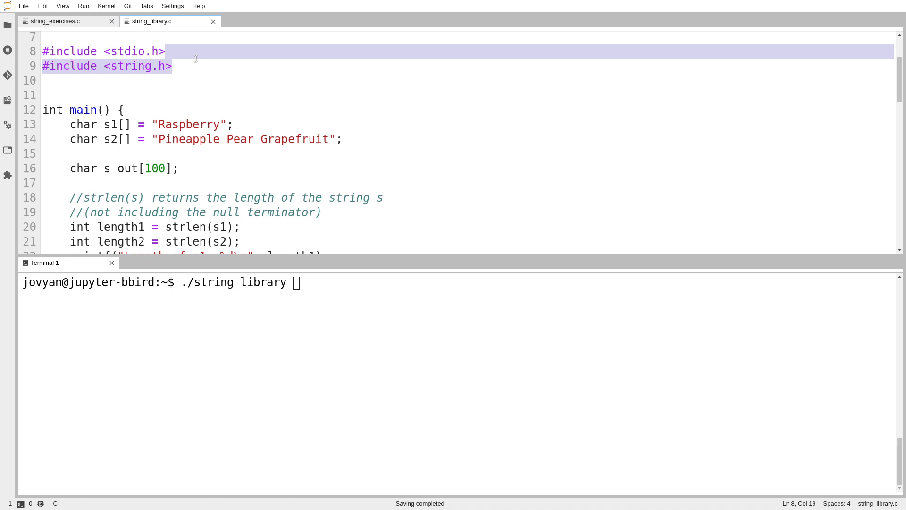
click(195, 58)
drag(183, 80, 185, 57)
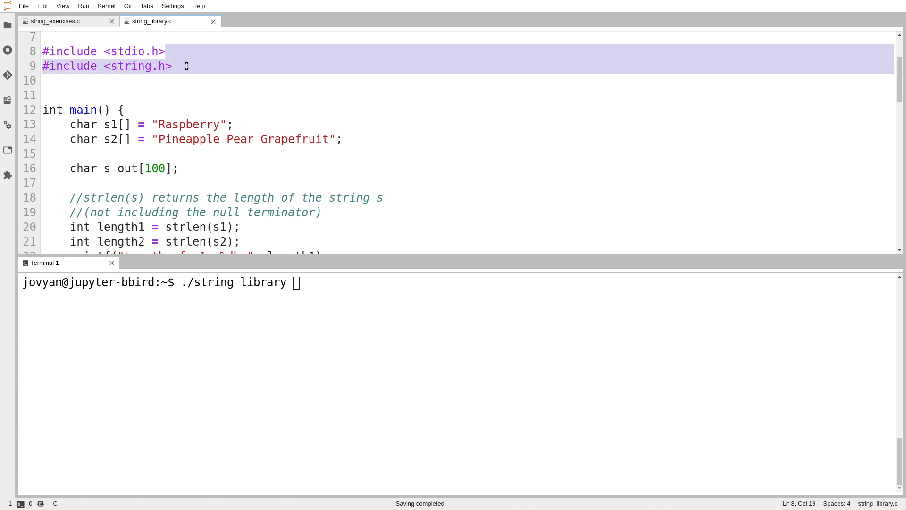
click(191, 83)
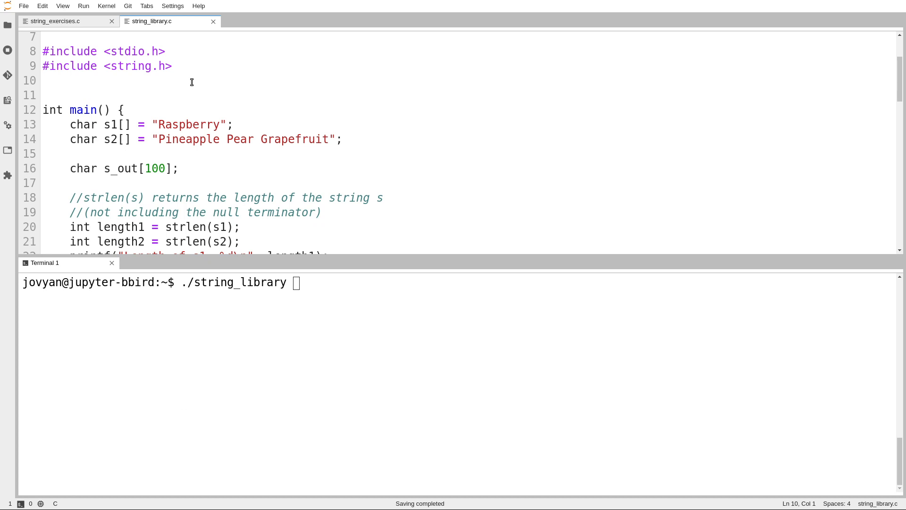
scroll(191, 82, down, 3)
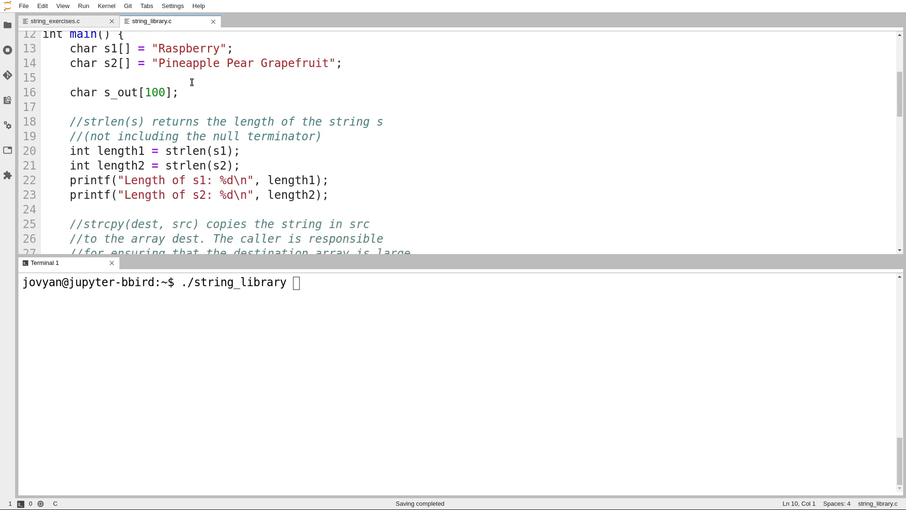
- Point out the strlen call and the "Raspberry" string in main
click(192, 151)
double_click(191, 151)
double_click(183, 50)
click(176, 106)
scroll(176, 105, down, 4)
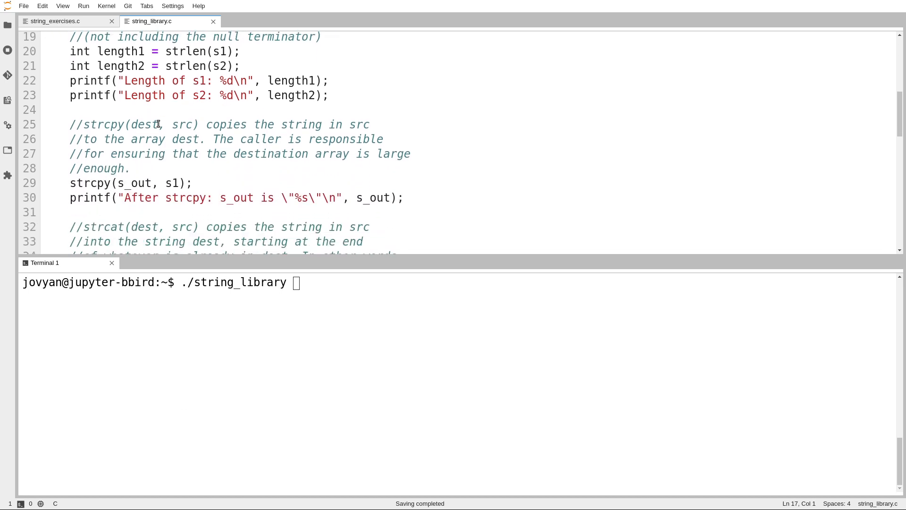
double_click(96, 183)
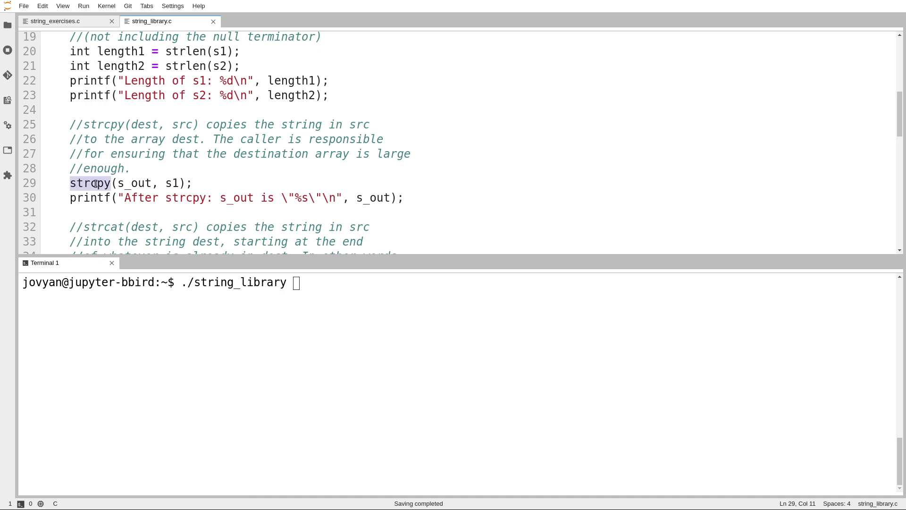
double_click(109, 131)
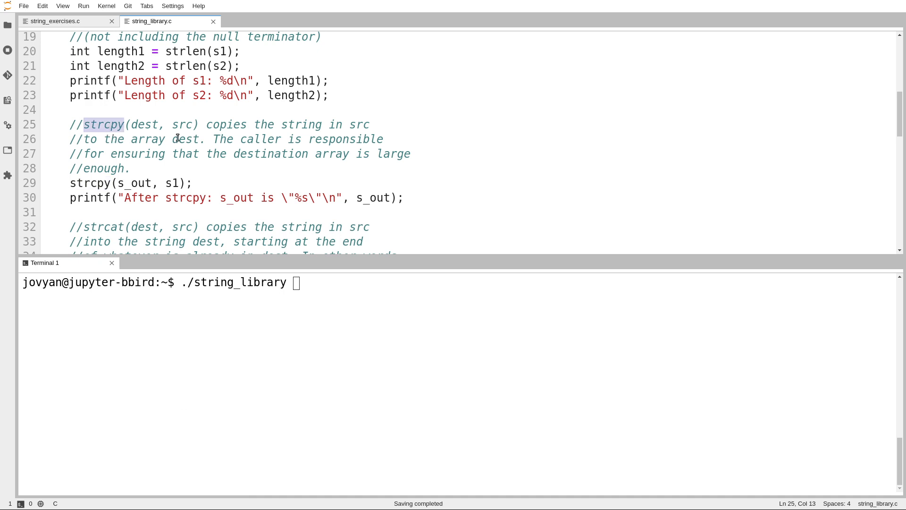
double_click(112, 127)
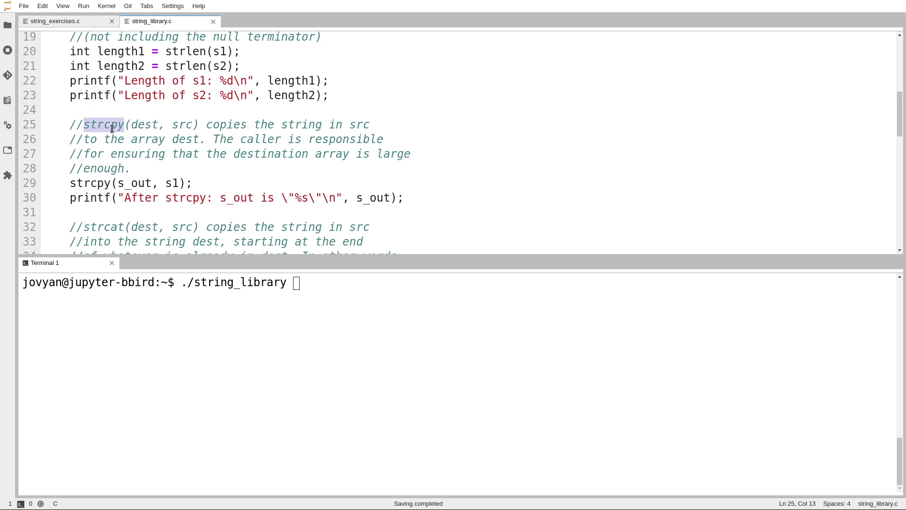
double_click(99, 185)
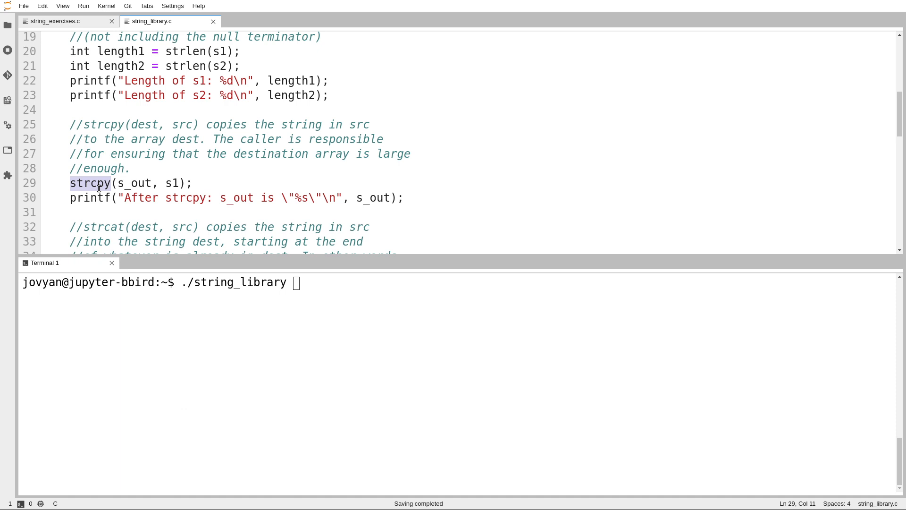
double_click(138, 124)
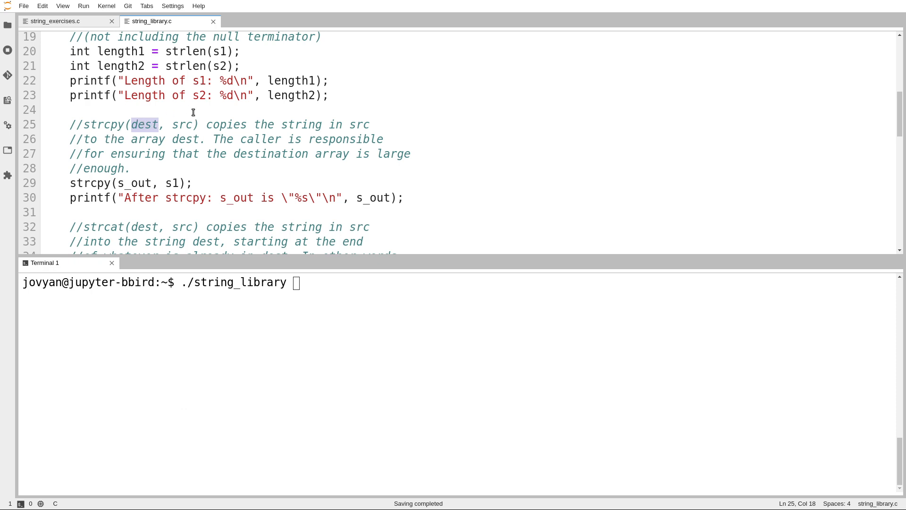
drag(118, 184, 184, 186)
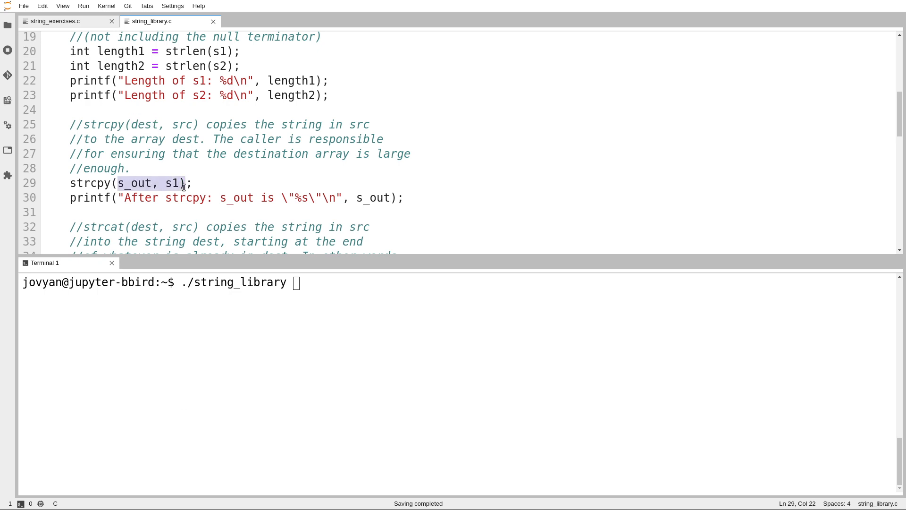
double_click(131, 184)
click(189, 197)
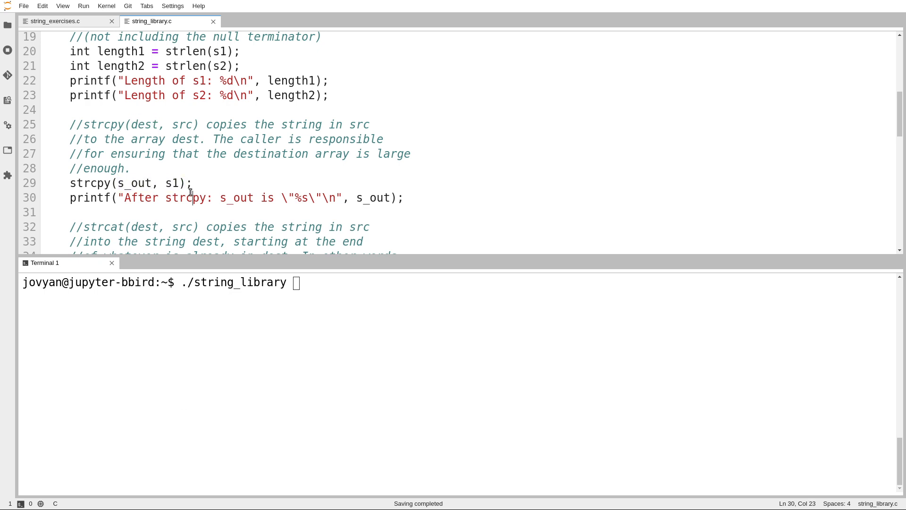
double_click(133, 183)
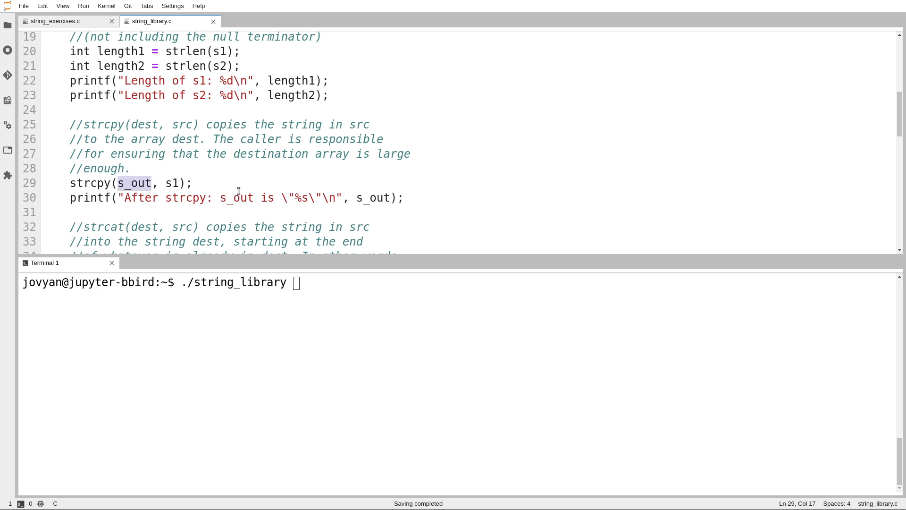
click(295, 198)
scroll(295, 202, down, 3)
scroll(213, 177, down, 2)
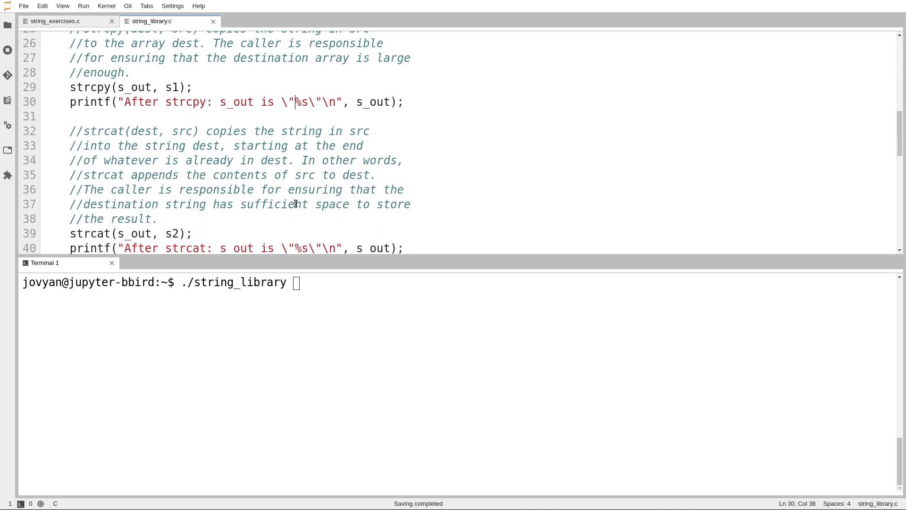
scroll(176, 156, down, 1)
double_click(111, 127)
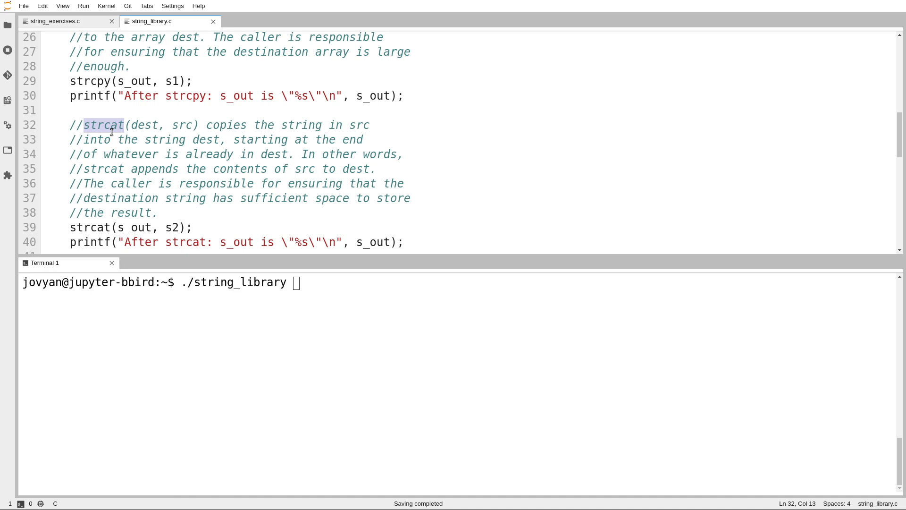
click(111, 132)
mouse_move(98, 124)
mouse_down()
mouse_move(125, 124)
mouse_move(105, 125)
mouse_up()
click(128, 125)
scroll(174, 190, down, 3)
scroll(174, 190, down, 3)
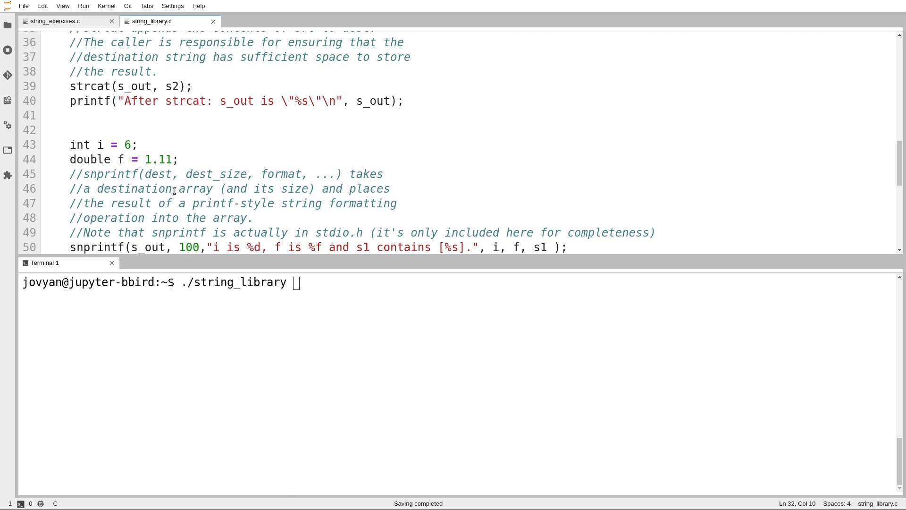
scroll(175, 190, down, 1)
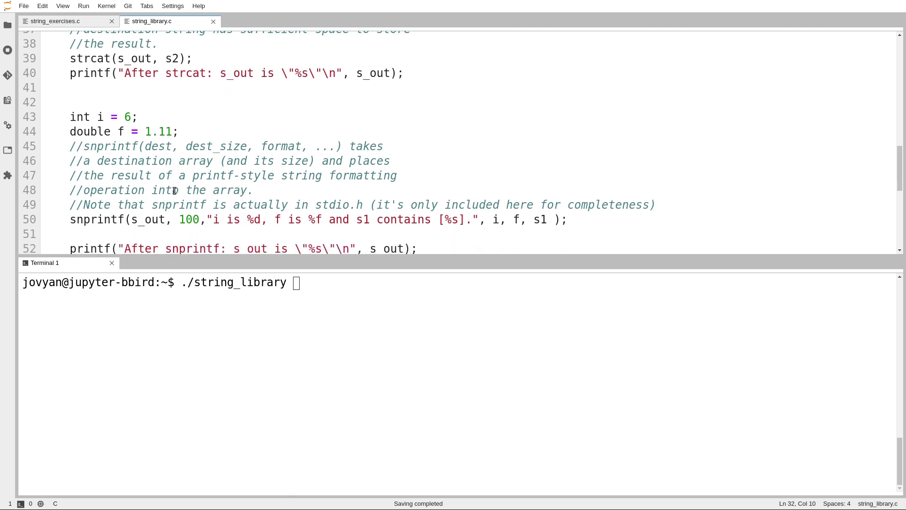
- Insert a space after '100,' in the snprintf call and point out its %d, %f, %s placeholders
double_click(103, 219)
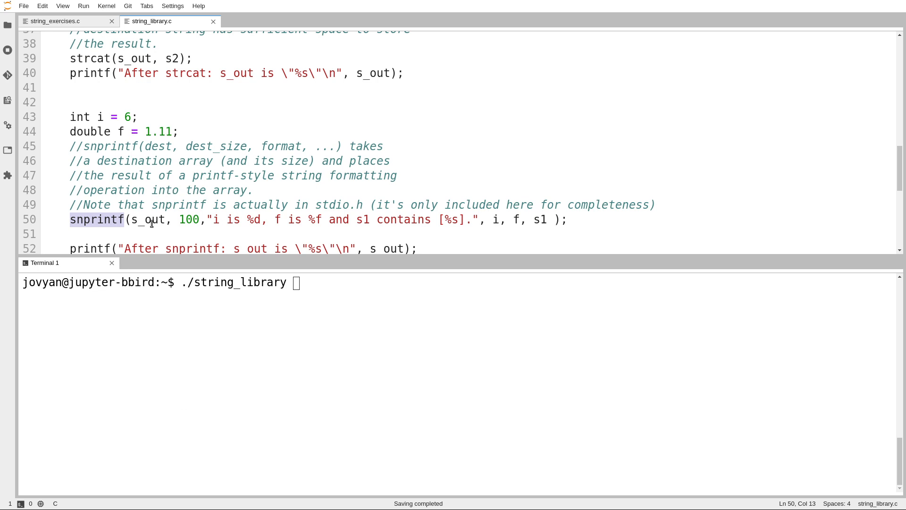
click(204, 222)
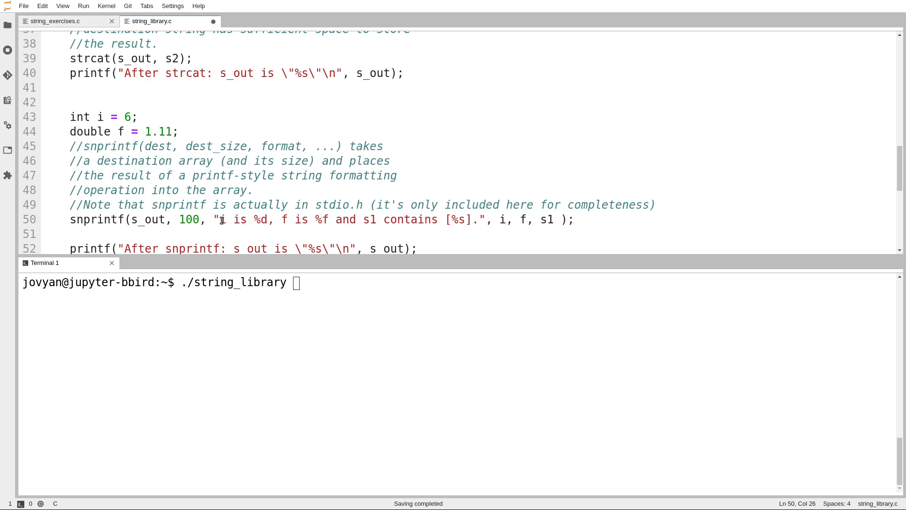
drag(220, 220, 274, 220)
click(271, 219)
click(313, 219)
drag(313, 219, 329, 220)
drag(451, 220, 465, 220)
click(455, 222)
drag(84, 220, 128, 223)
click(128, 222)
- Walk through snprintf's arguments: s_out destination, size 100, format string, and i, f, s1
double_click(86, 220)
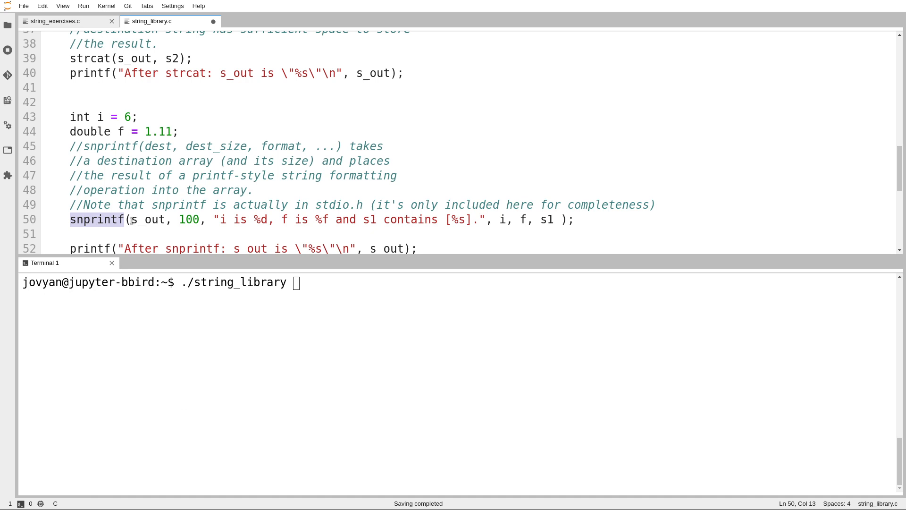
drag(132, 219, 165, 219)
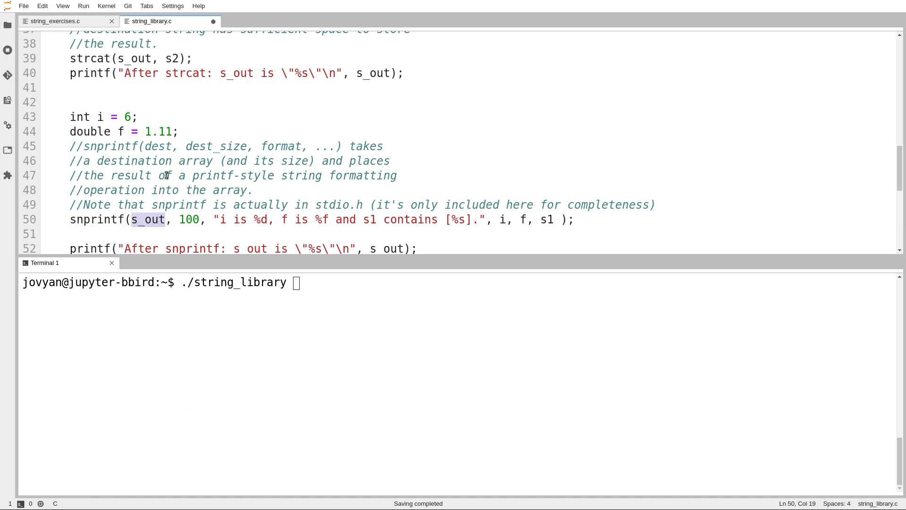
double_click(188, 219)
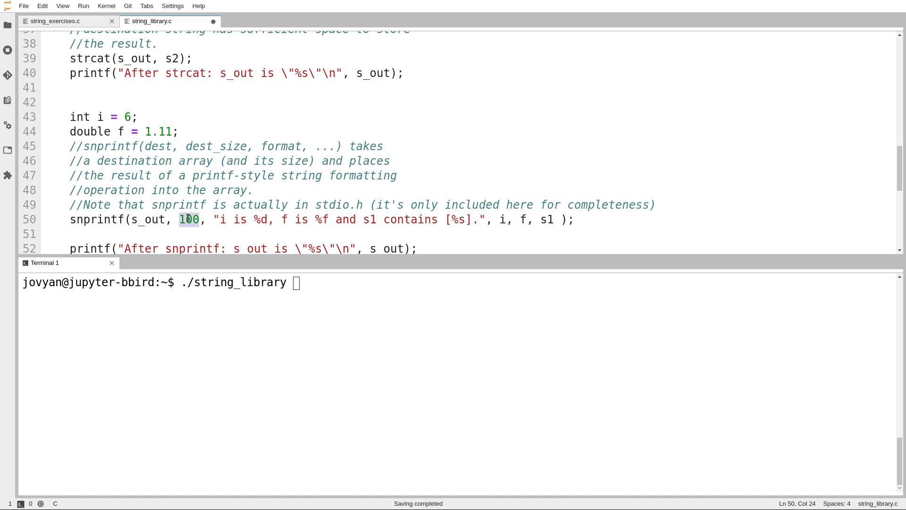
drag(220, 219, 478, 217)
click(478, 218)
drag(208, 219, 561, 220)
click(493, 220)
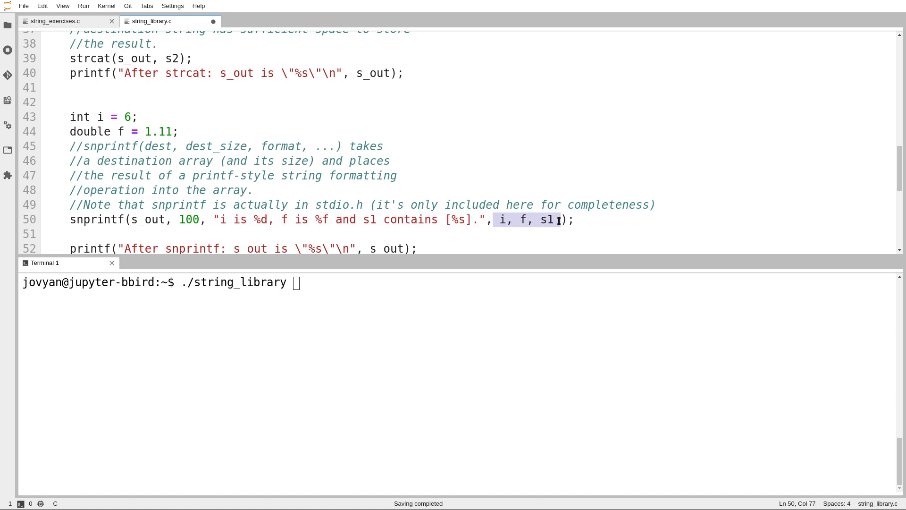
click(561, 220)
- Rerun the previous gcc command in Terminal 1 to recompile string_library.c
click(442, 296)
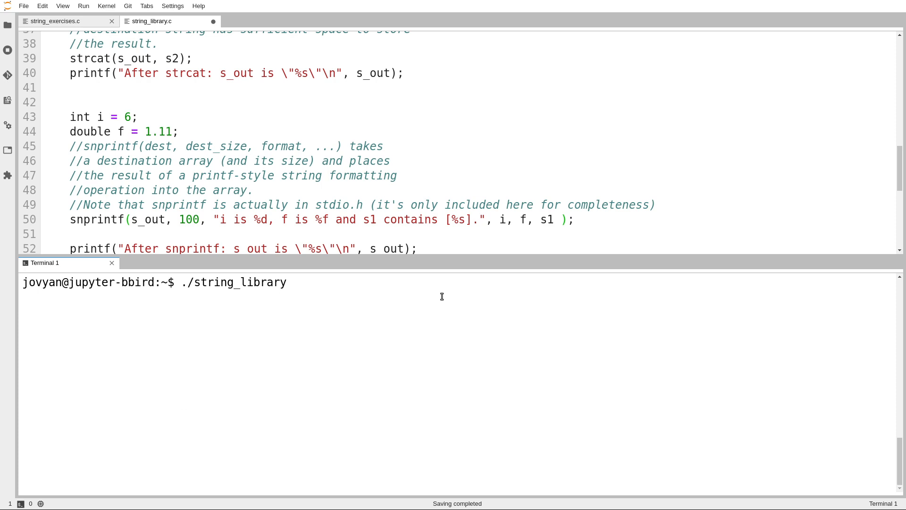
key(Up)
key(Return)
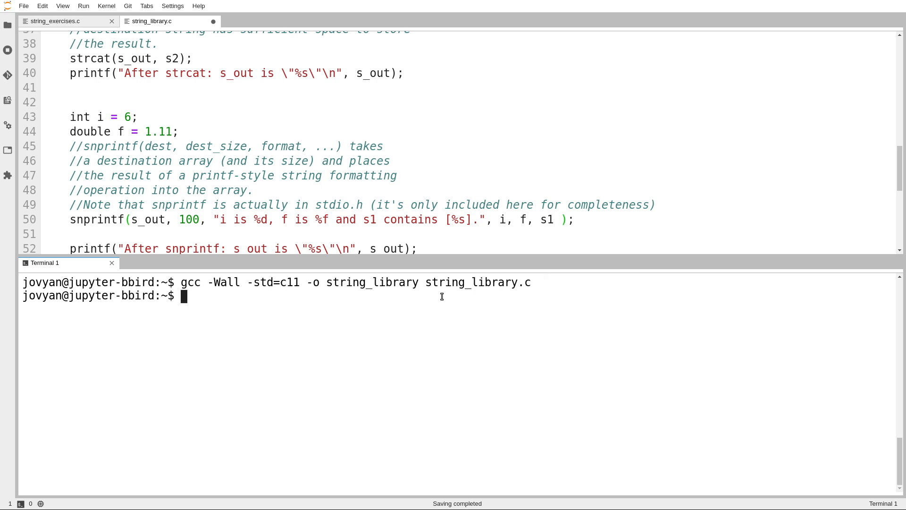
drag(181, 282, 536, 282)
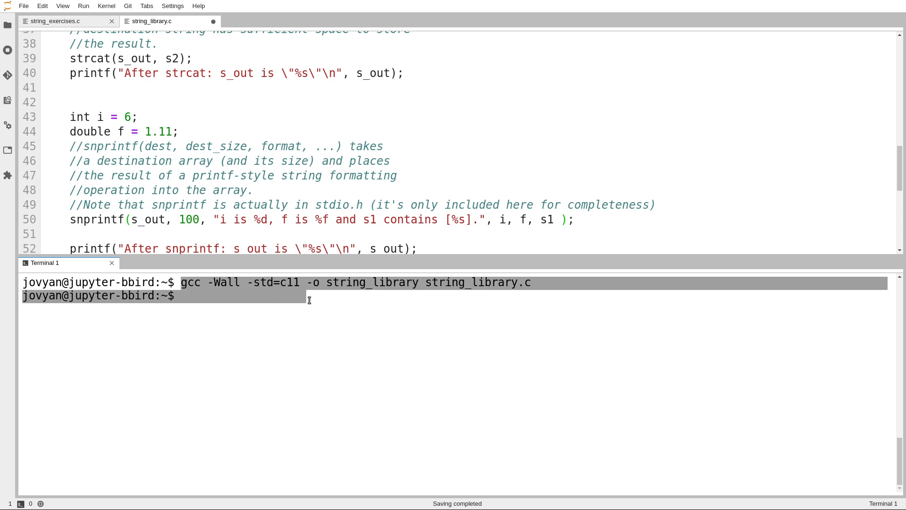
click(479, 297)
text(clear)
- Run ./string_library, printing the strlen, strcpy, strcat and snprintf results
key(BackSpace)
key(BackSpace)
key(BackSpace)
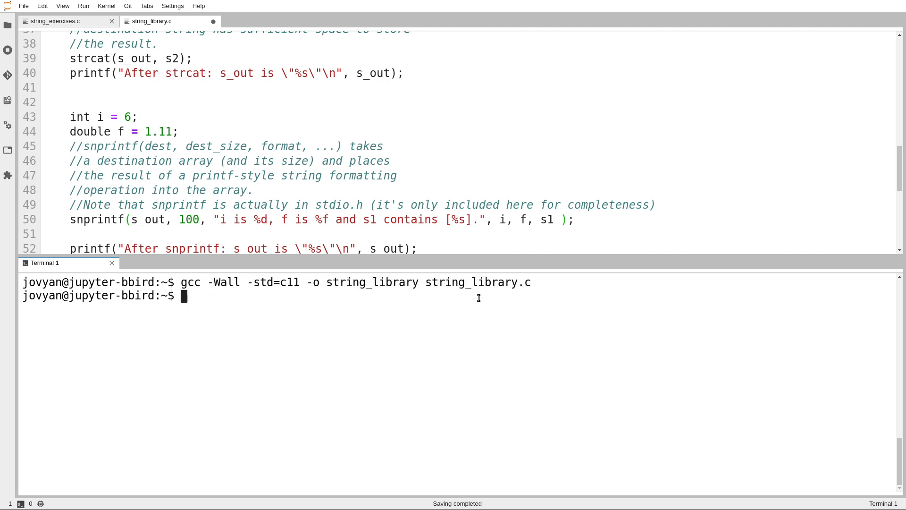
text(./string)
text(_li)
key(Tab)
key(Return)
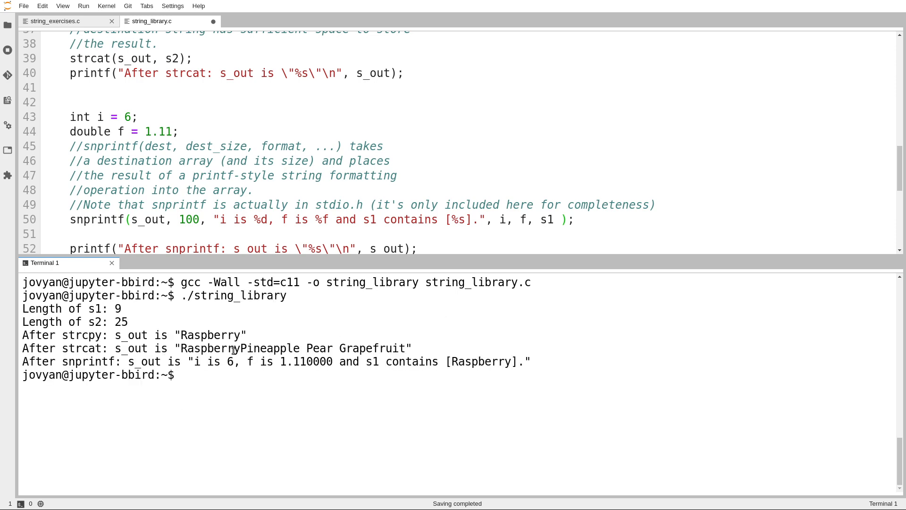
scroll(157, 176, up, 3)
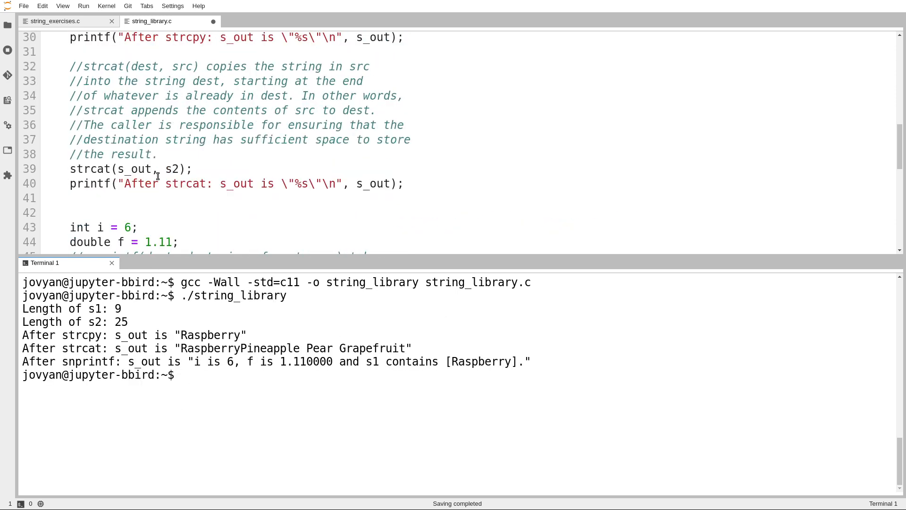
scroll(158, 176, up, 3)
scroll(157, 176, up, 2)
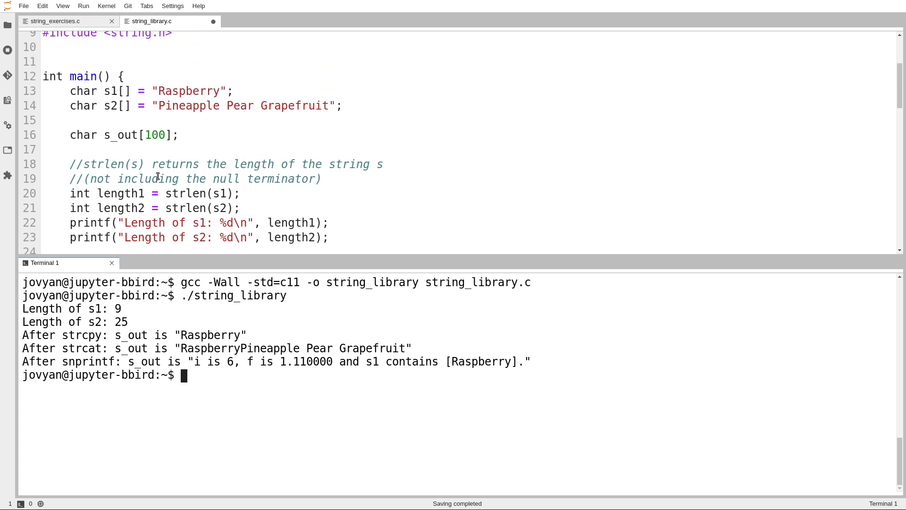
scroll(158, 176, down, 1)
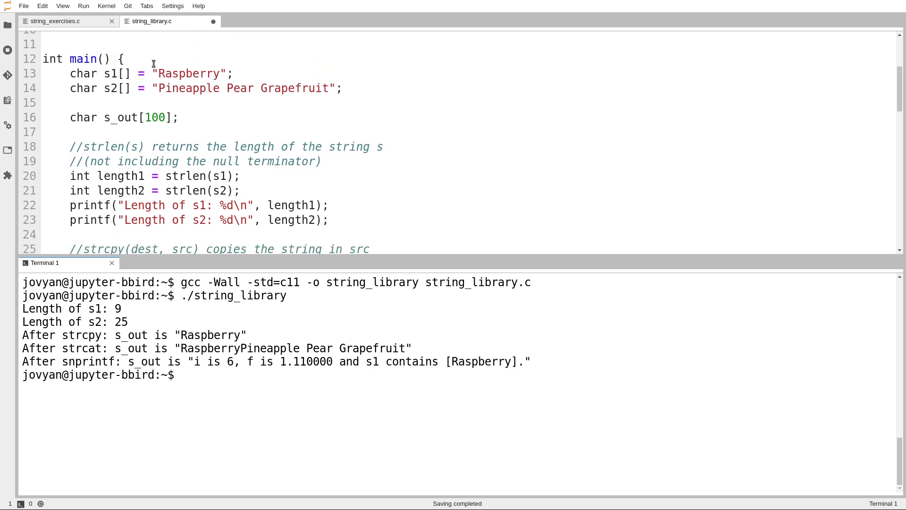
drag(153, 74, 179, 105)
click(180, 108)
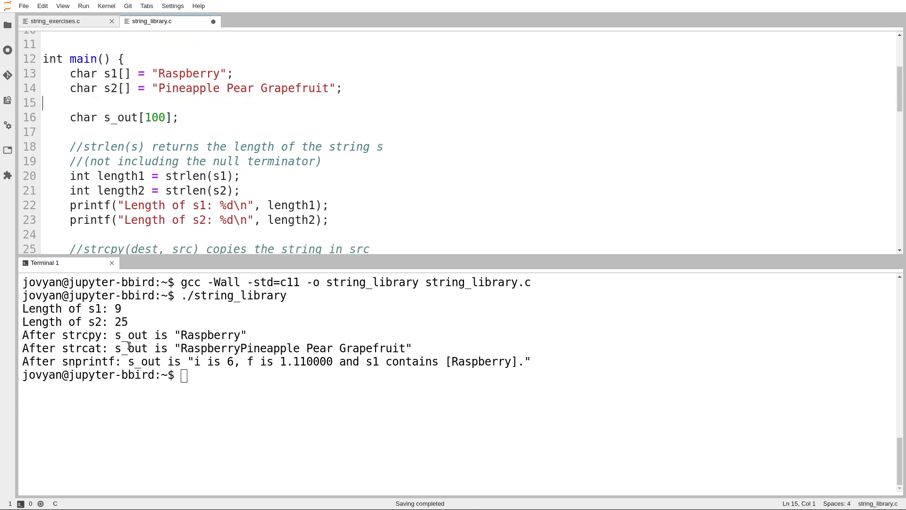
scroll(261, 211, down, 2)
scroll(261, 211, down, 1)
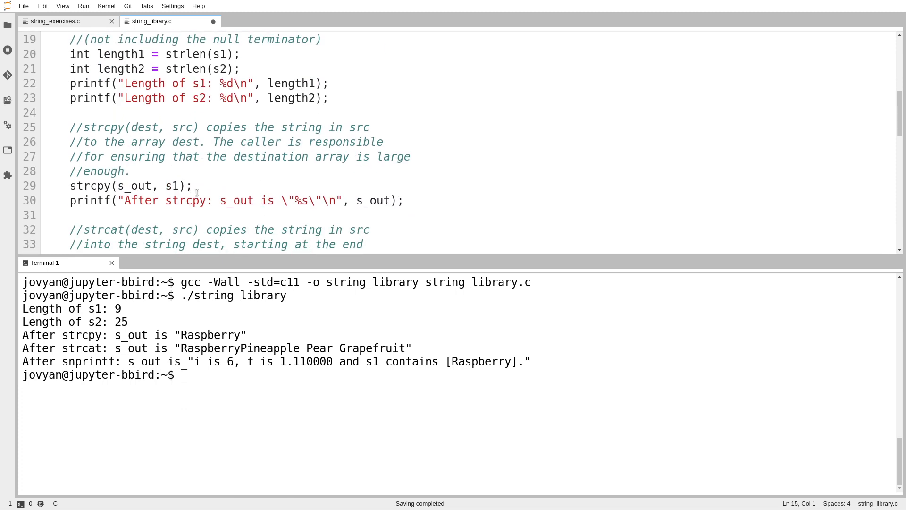
drag(169, 337, 261, 334)
click(273, 268)
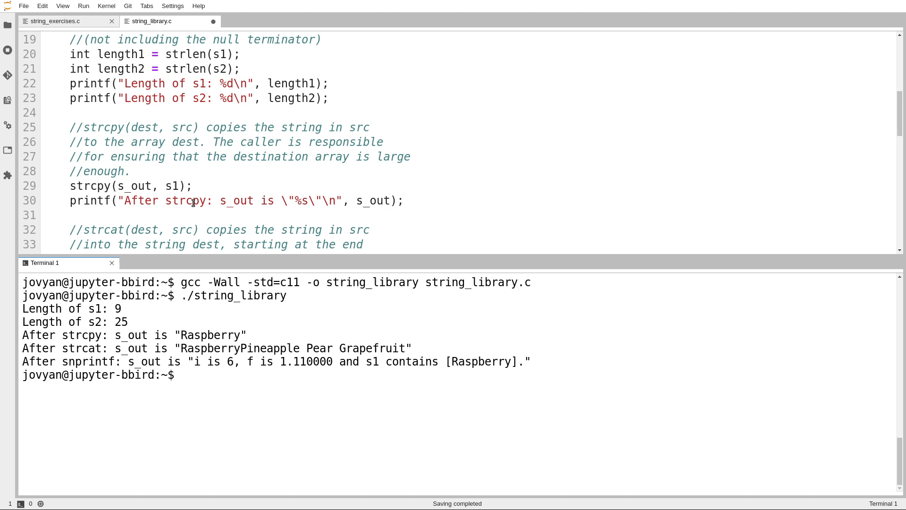
scroll(193, 203, down, 2)
scroll(193, 202, down, 1)
scroll(184, 203, down, 1)
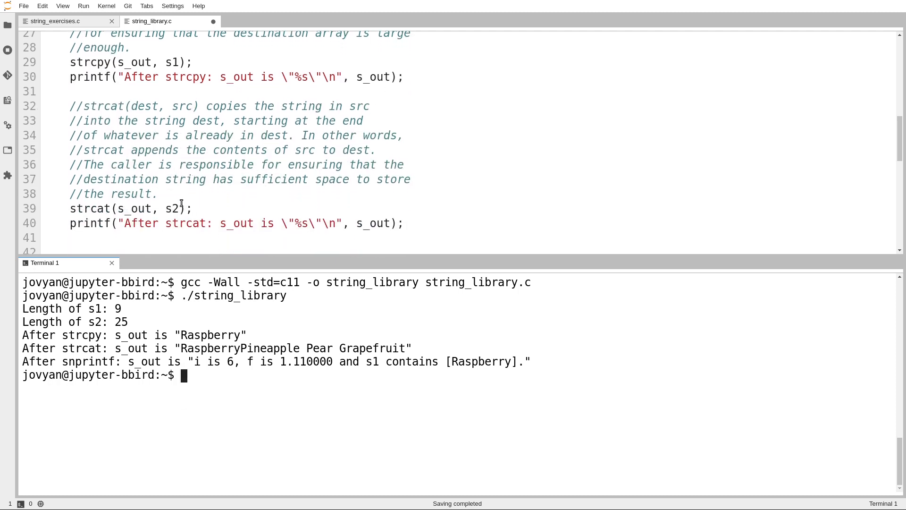
double_click(173, 208)
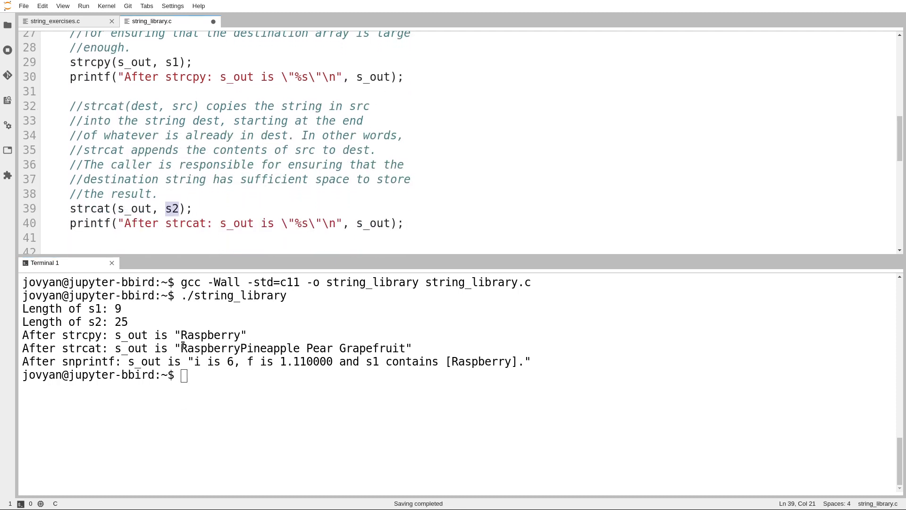
drag(170, 348, 422, 348)
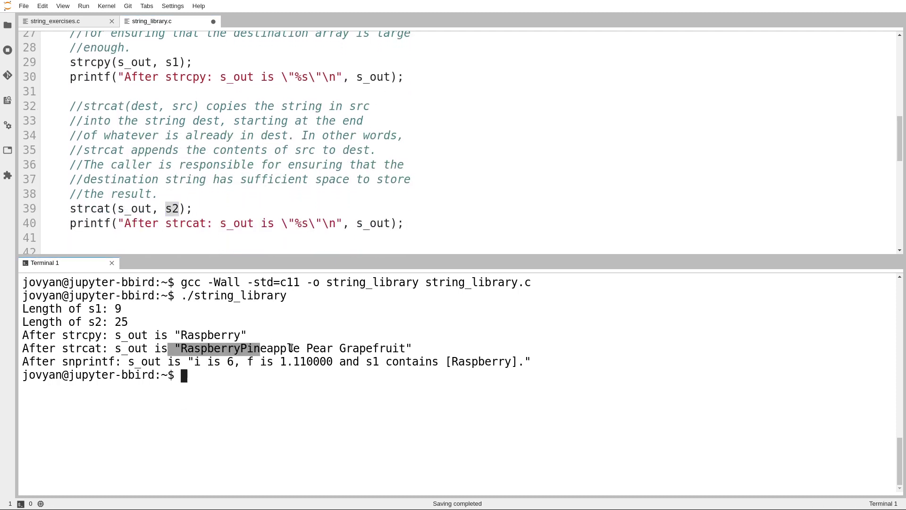
click(422, 349)
click(375, 195)
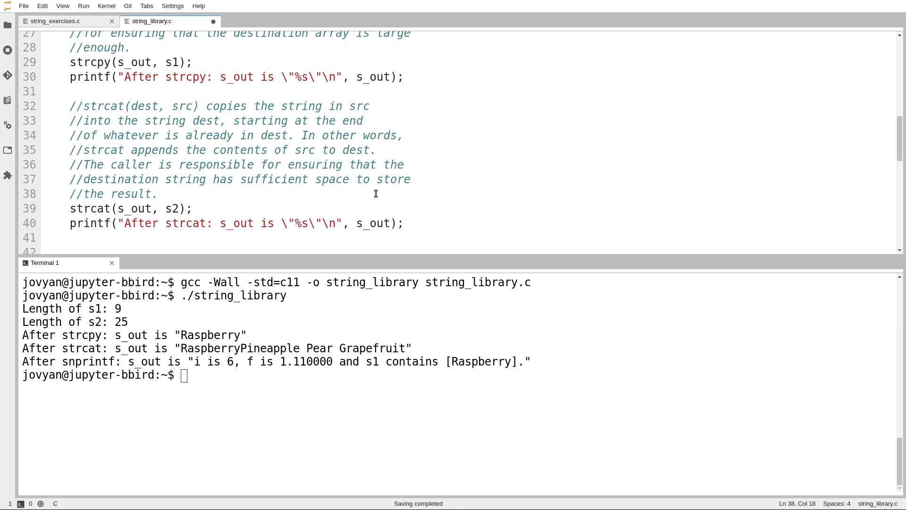
scroll(375, 194, down, 3)
scroll(375, 194, down, 1)
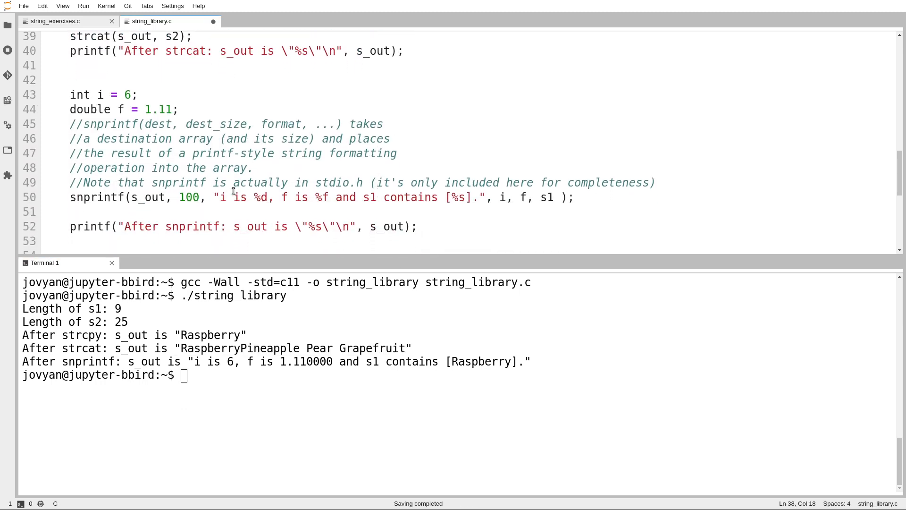
drag(220, 198, 481, 198)
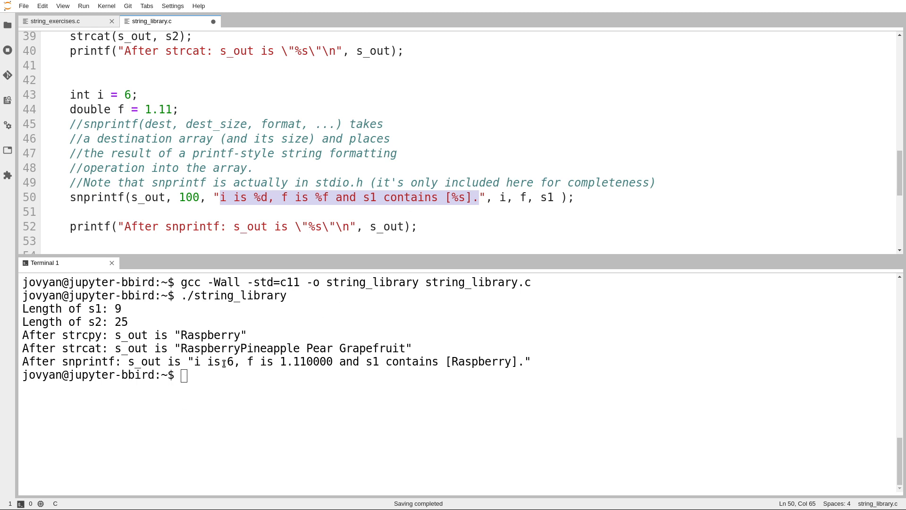
drag(193, 363, 504, 362)
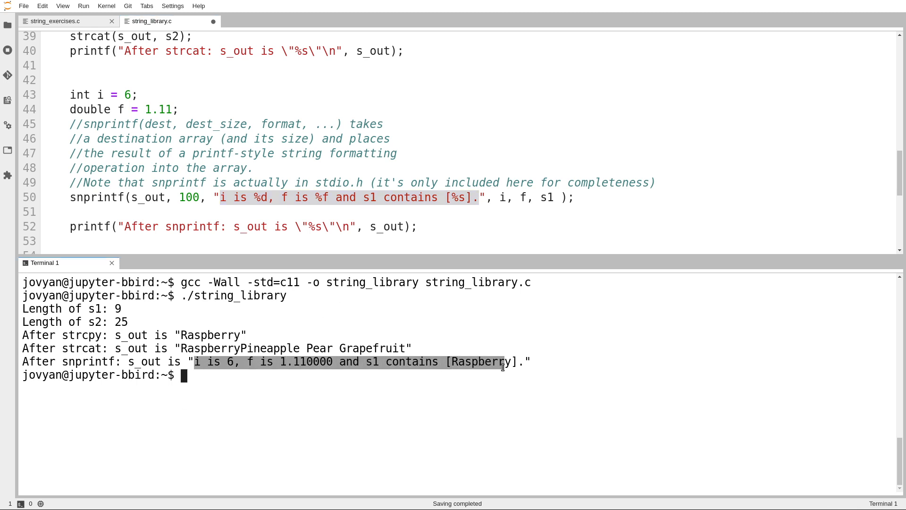
click(421, 354)
double_click(310, 362)
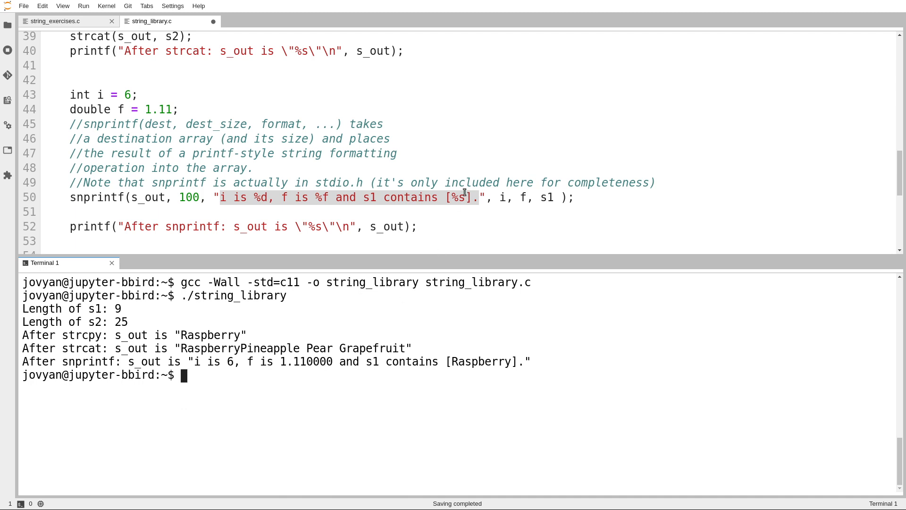
click(463, 197)
click(539, 196)
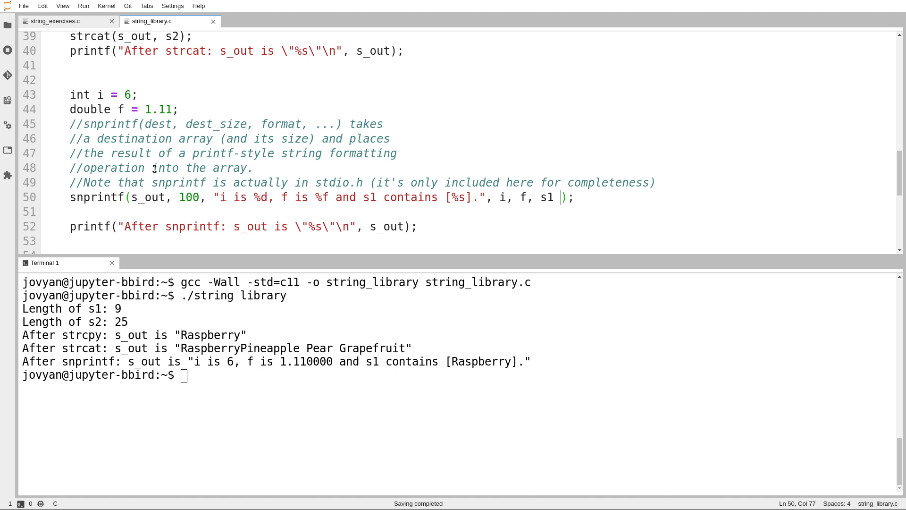
click(75, 197)
drag(71, 197, 79, 211)
drag(219, 197, 416, 187)
click(318, 188)
double_click(146, 201)
double_click(81, 229)
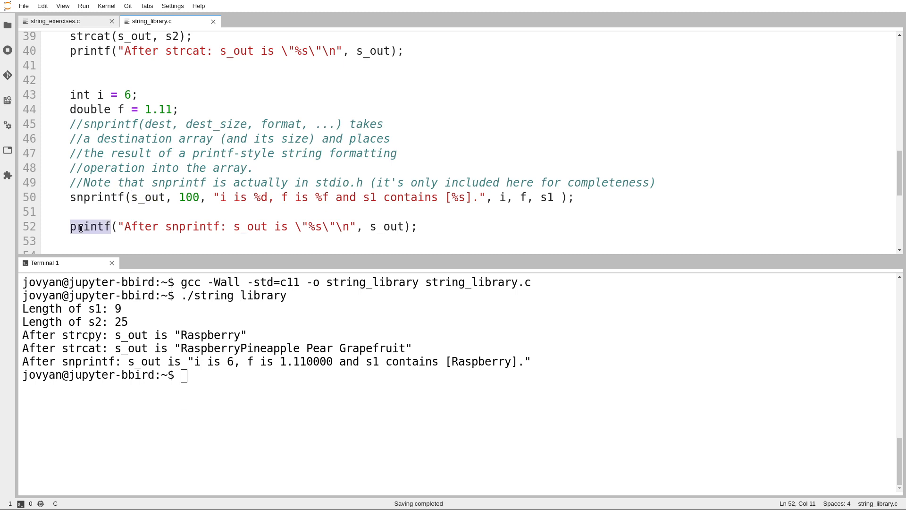
drag(595, 360, 595, 315)
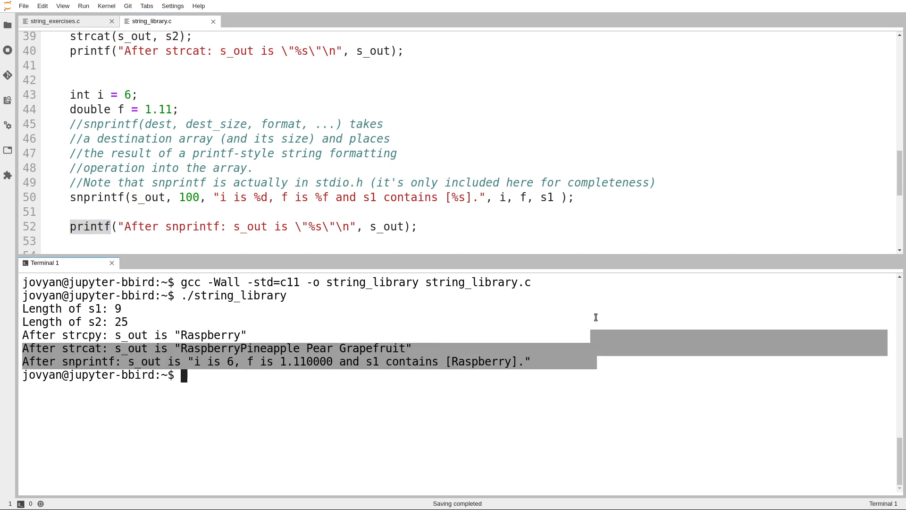
click(596, 315)
drag(407, 219, 411, 198)
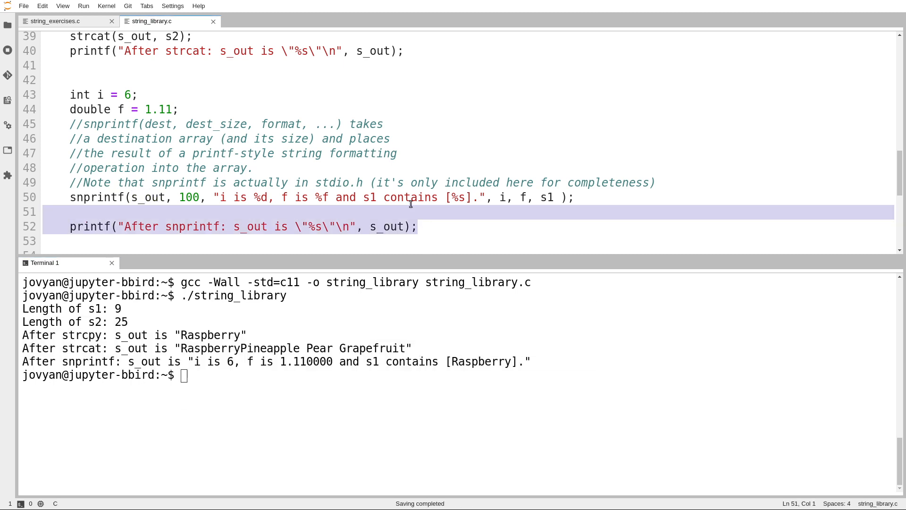
click(411, 198)
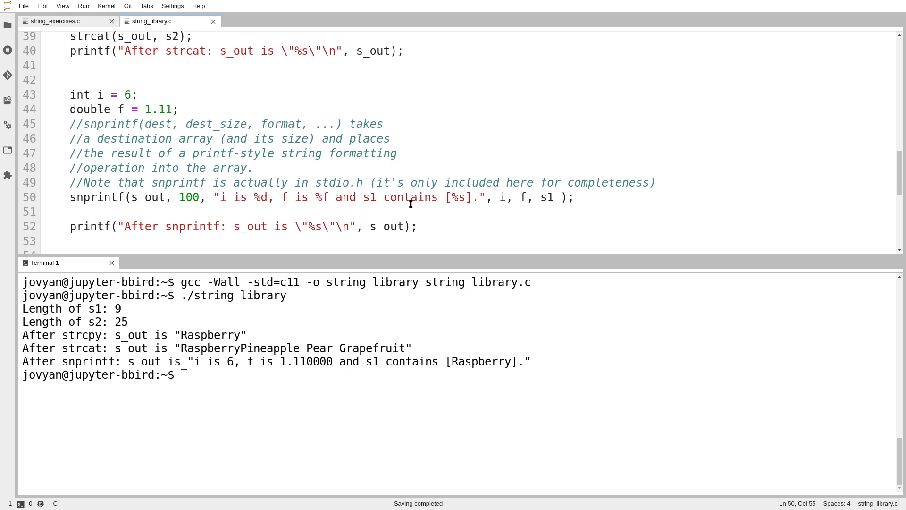
scroll(330, 140, up, 5)
scroll(330, 139, up, 3)
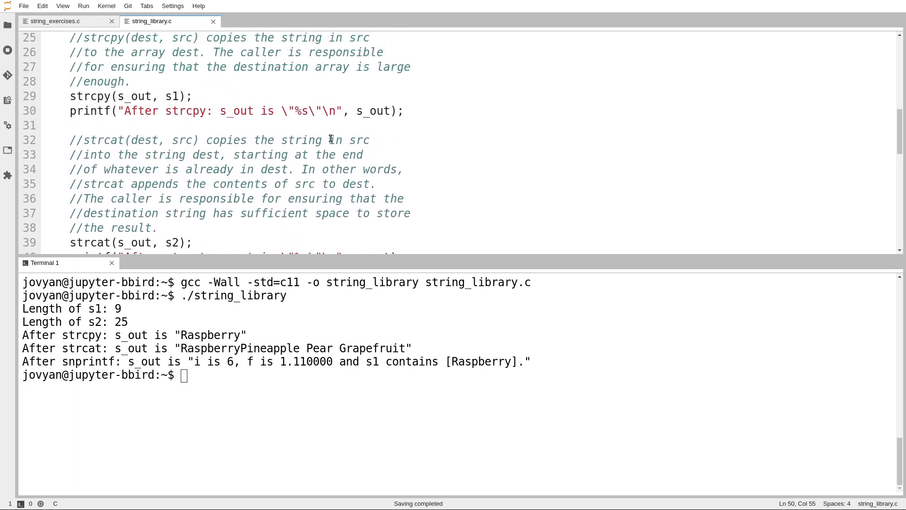
scroll(330, 140, up, 4)
click(177, 69)
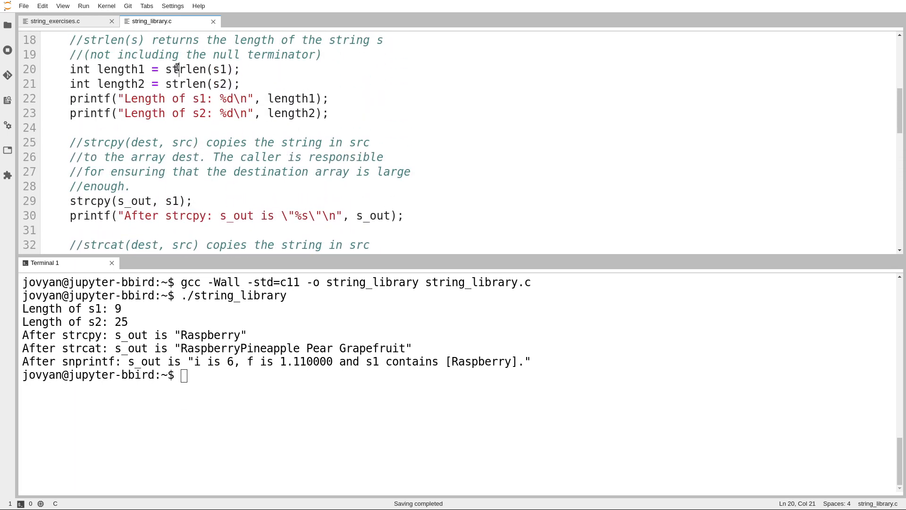
double_click(178, 68)
double_click(95, 202)
scroll(94, 201, down, 1)
scroll(94, 201, down, 4)
scroll(95, 201, down, 2)
scroll(94, 201, up, 3)
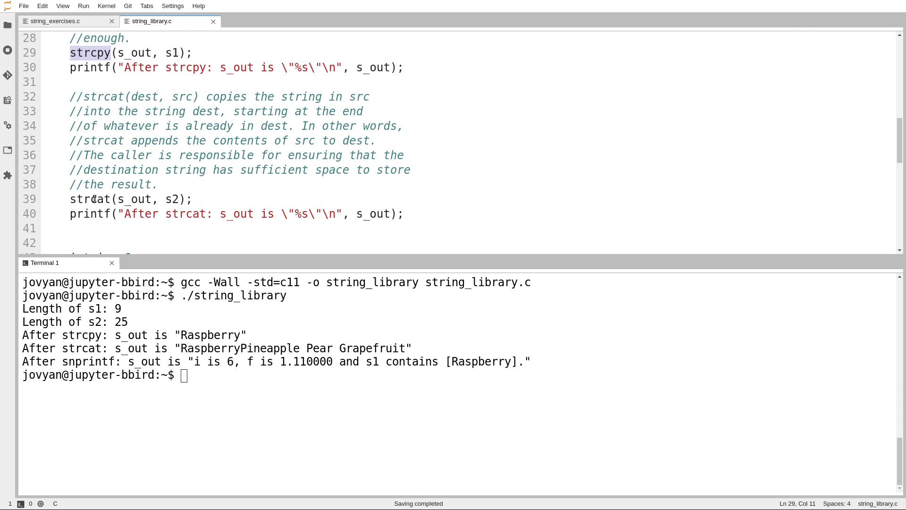
scroll(94, 201, up, 3)
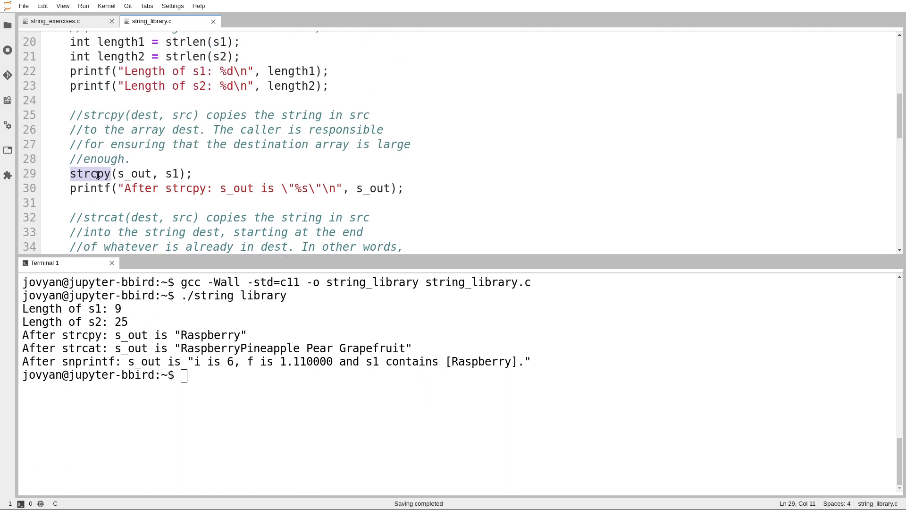